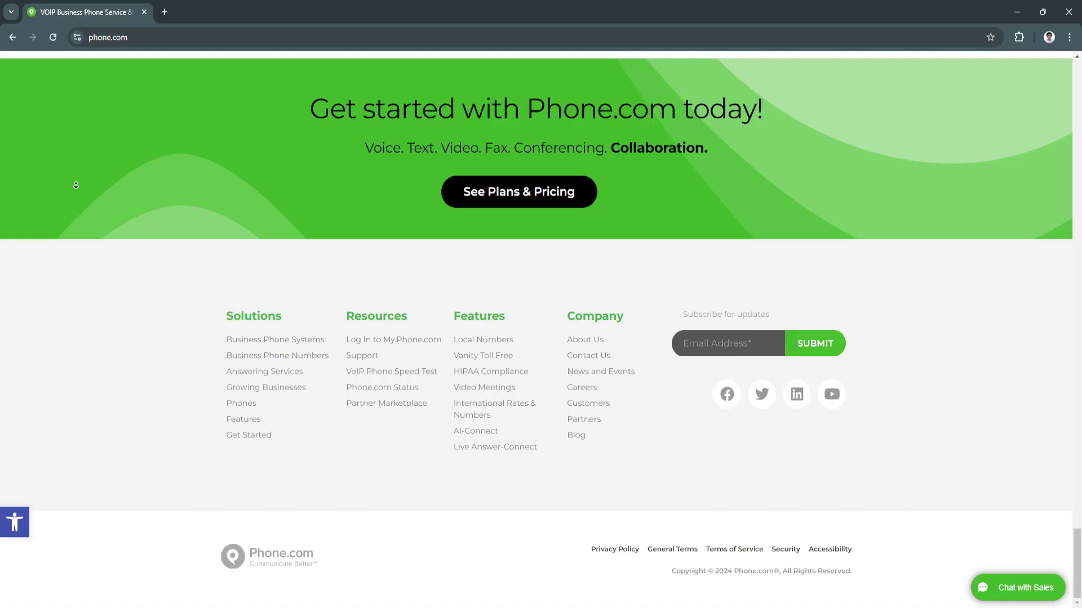
Go to the Plans & Pricing page from the top of the Phone.com homepage
key(Home)
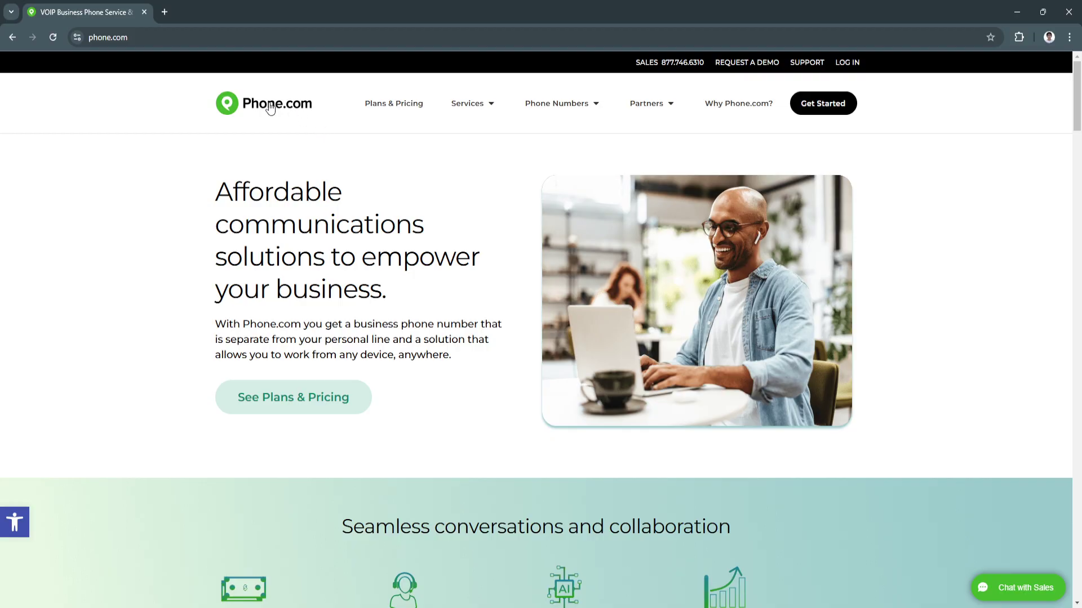
click(378, 114)
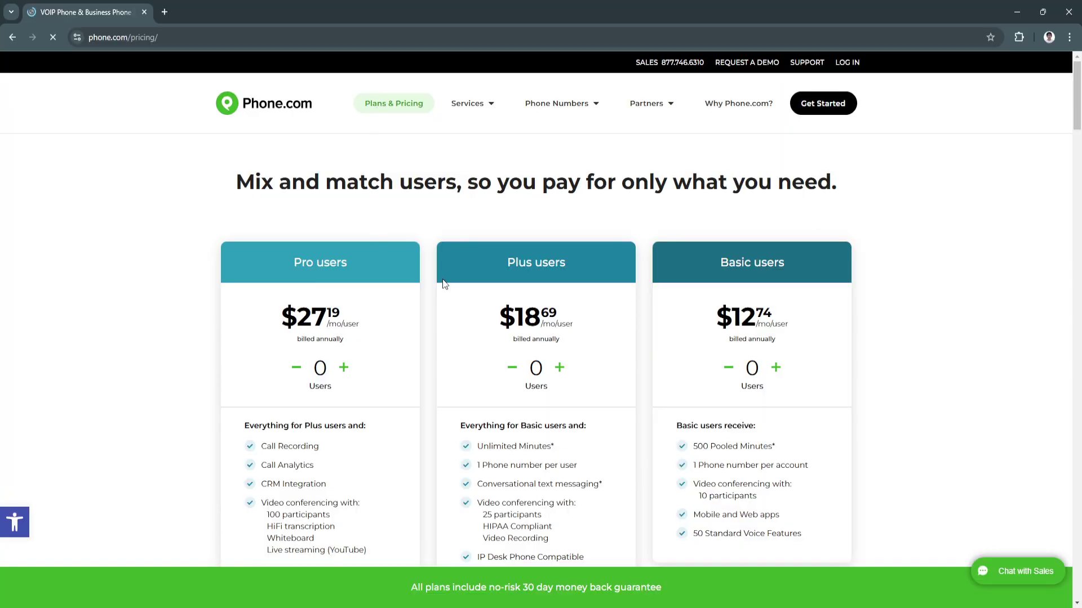
scroll(442, 280, down, 2)
scroll(441, 286, up, 2)
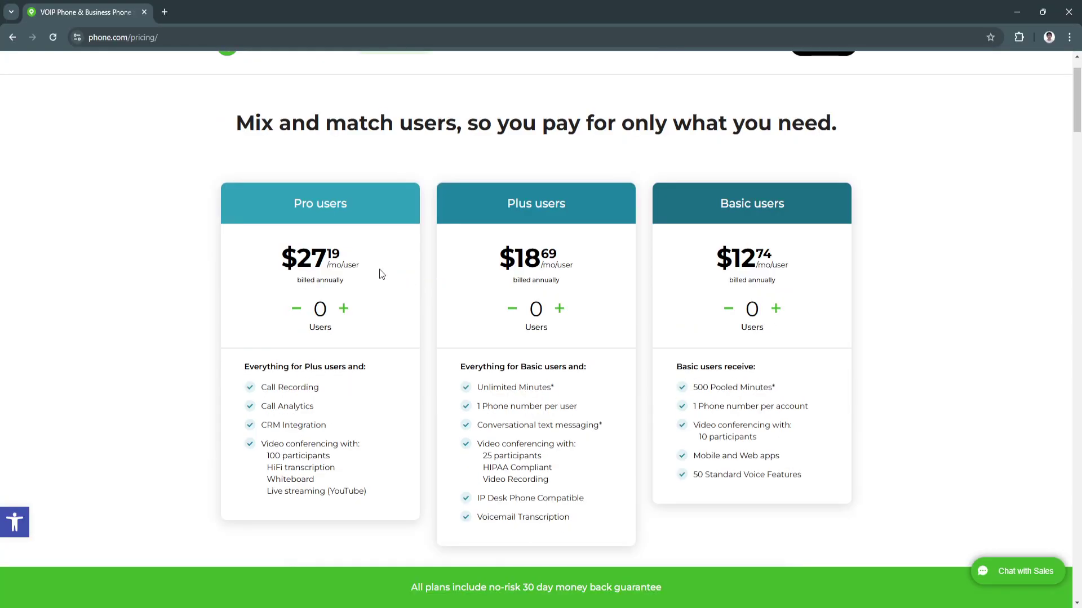
scroll(728, 338, down, 3)
scroll(431, 217, up, 1)
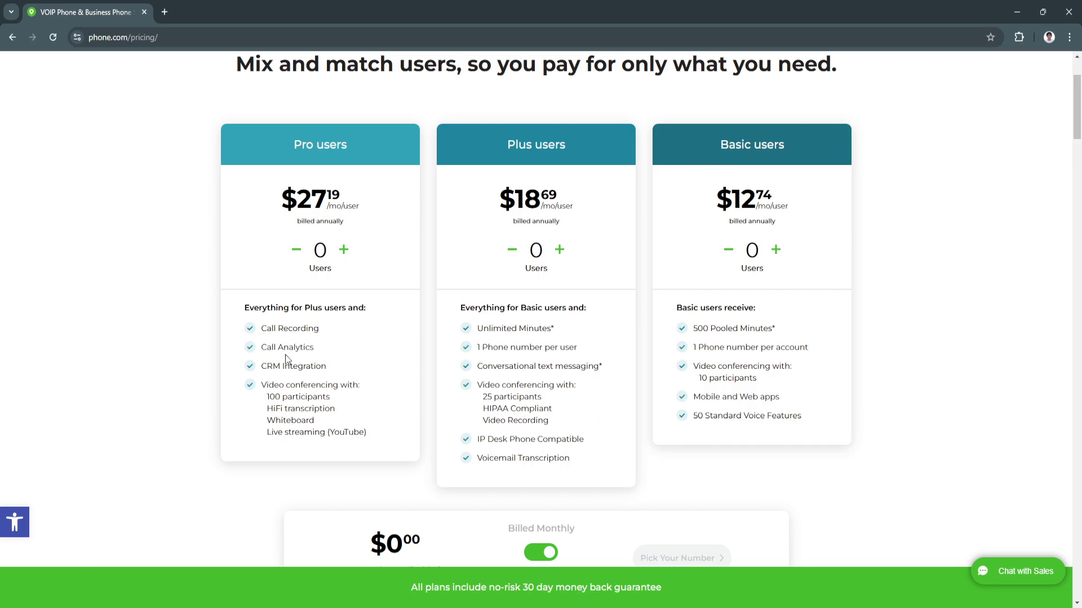
scroll(303, 409, down, 1)
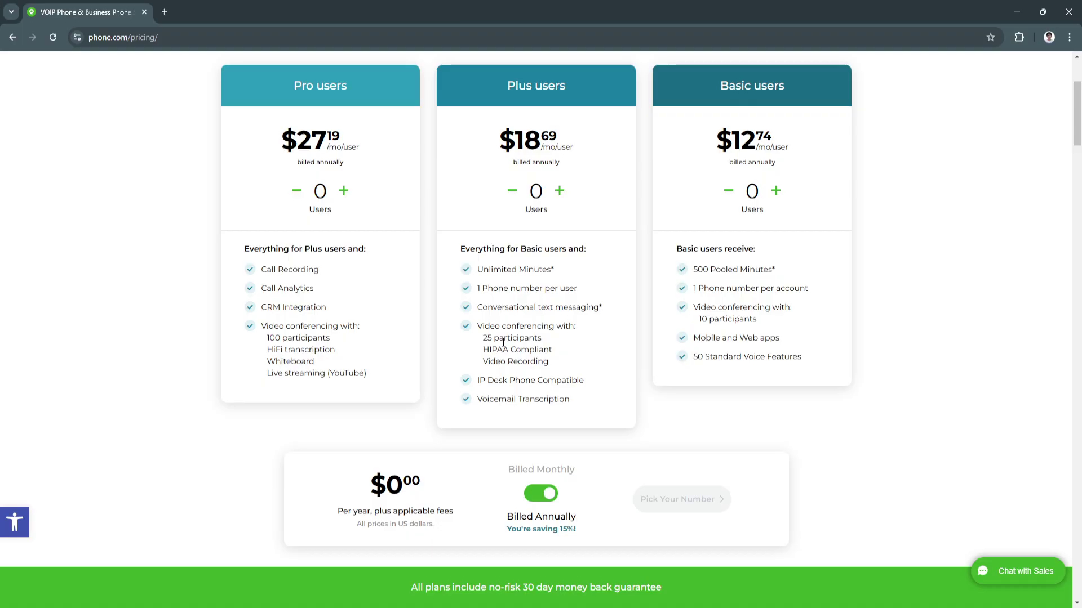
scroll(505, 343, down, 2)
scroll(506, 342, down, 4)
scroll(507, 343, up, 4)
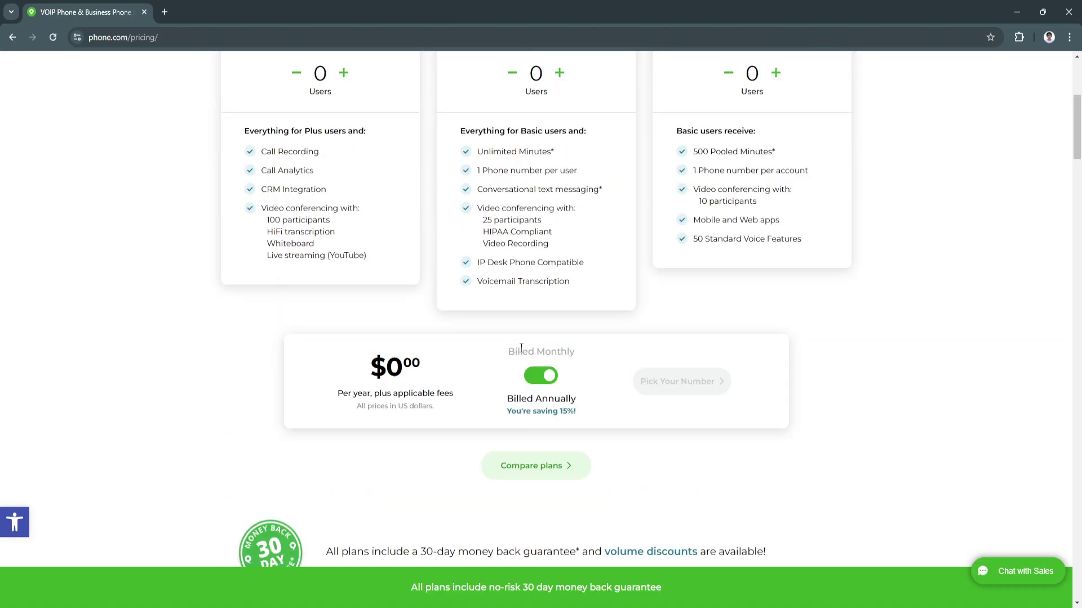
Review the Video feature rows, including Screen sharing, in the Detailed Plan Comparison table
click(533, 471)
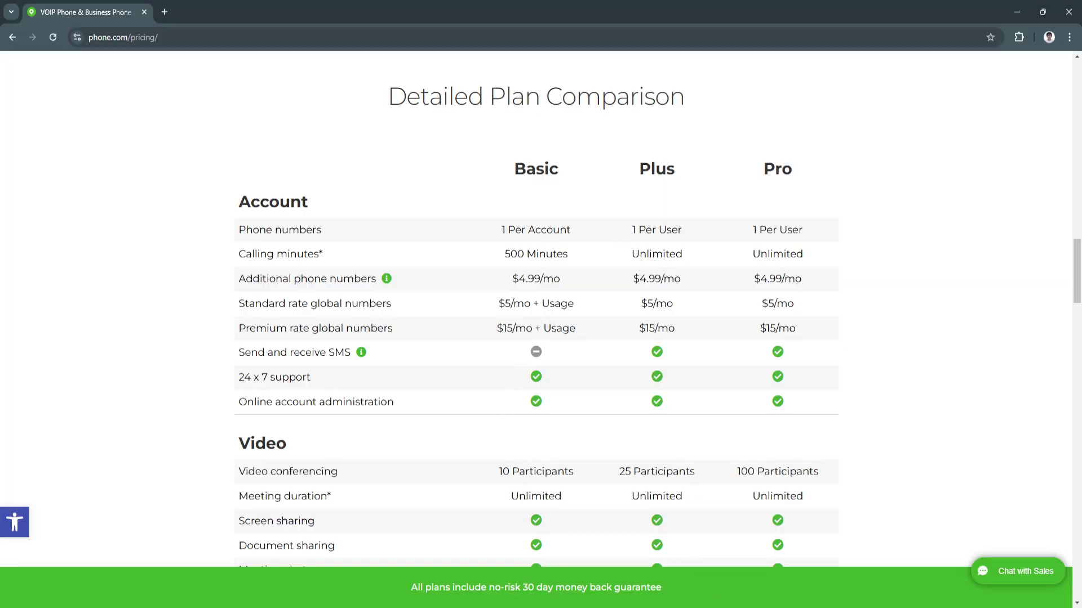
scroll(602, 375, down, 3)
scroll(601, 375, down, 1)
scroll(602, 376, up, 1)
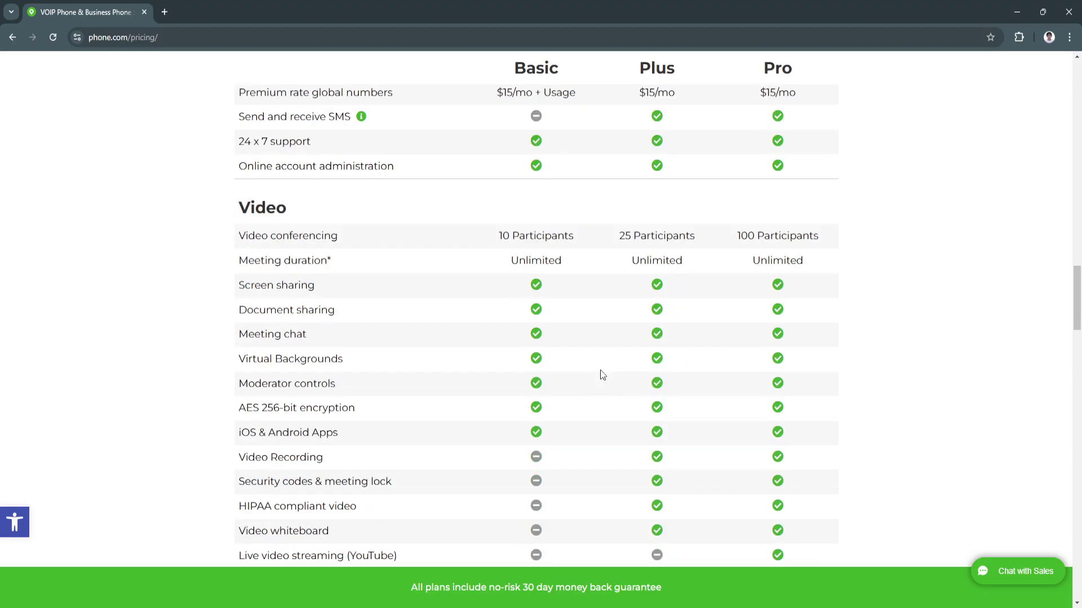
scroll(602, 376, down, 1)
scroll(602, 375, down, 1)
scroll(601, 375, up, 1)
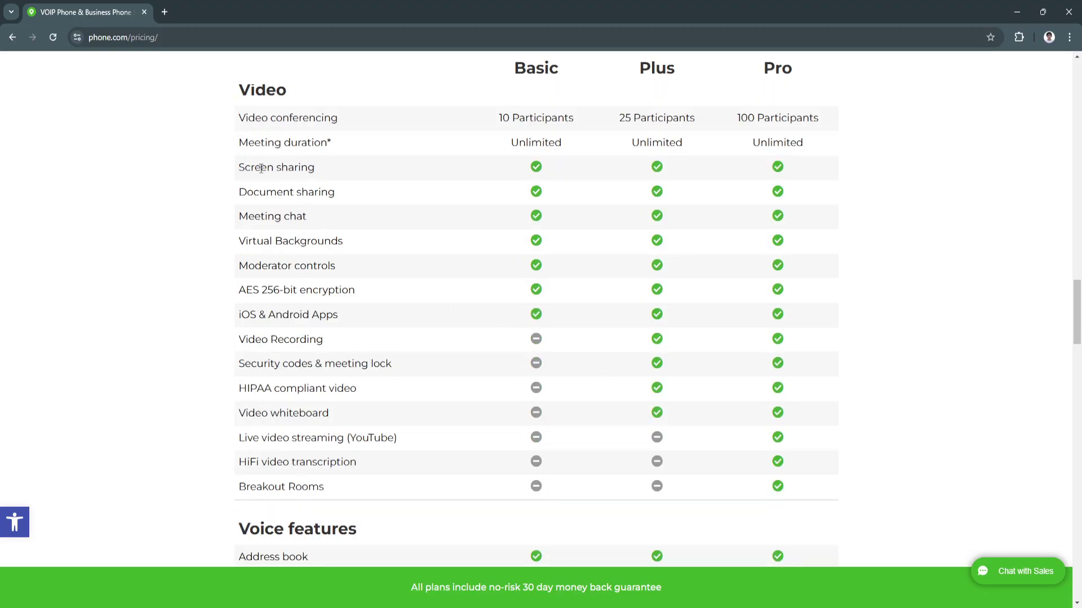
drag(237, 168, 322, 175)
mouse_move(234, 203)
mouse_down()
mouse_move(236, 216)
mouse_move(279, 216)
mouse_up()
click(303, 222)
mouse_move(1075, 339)
mouse_down()
mouse_move(1078, 453)
mouse_move(1078, 444)
mouse_up()
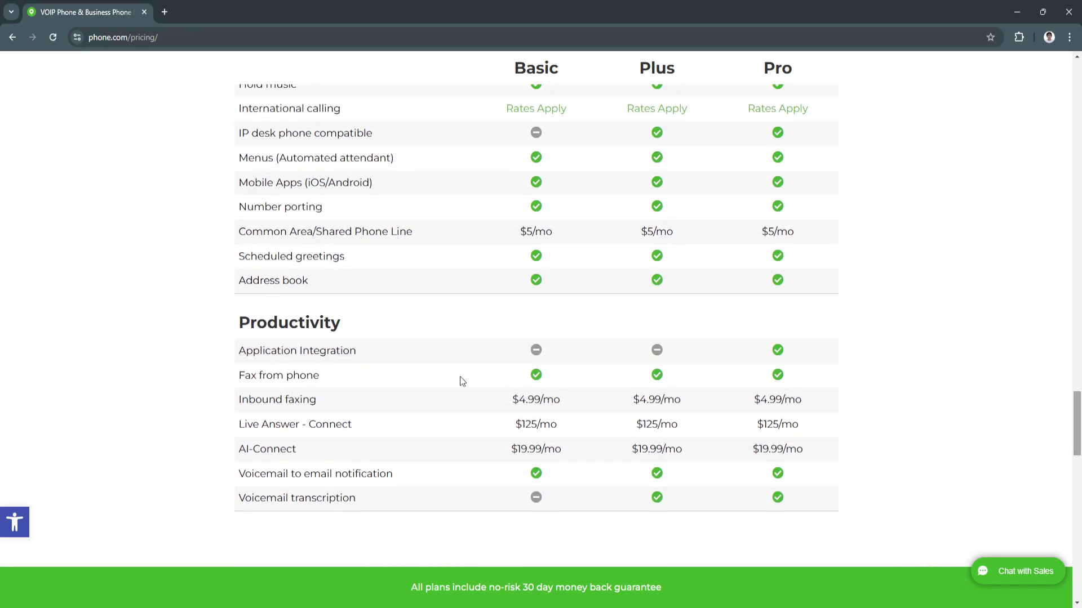
scroll(265, 327, up, 3)
scroll(321, 322, up, 2)
scroll(289, 321, down, 6)
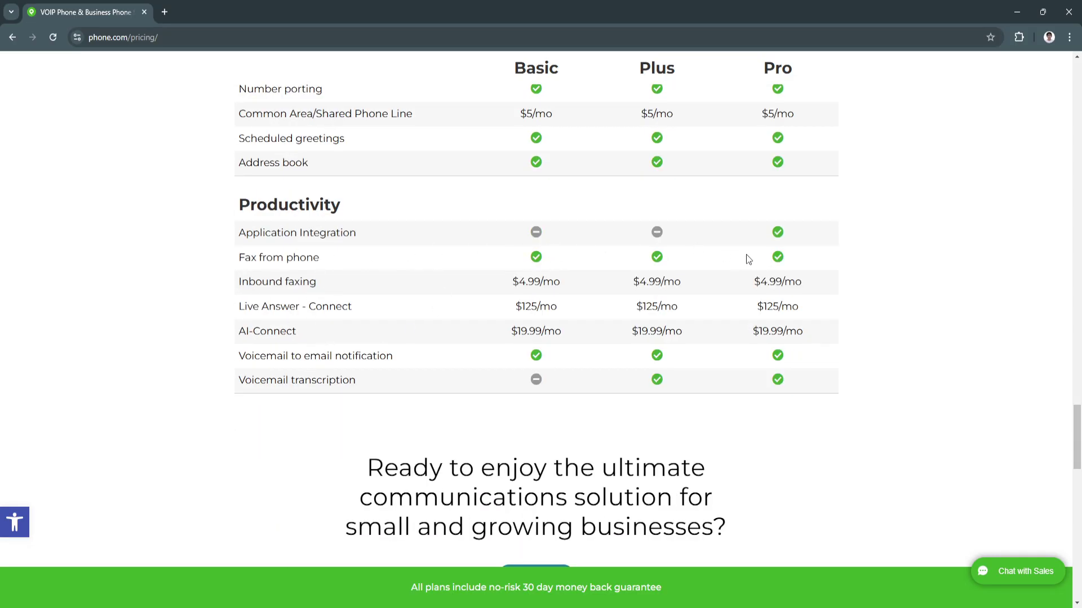
scroll(746, 259, up, 1)
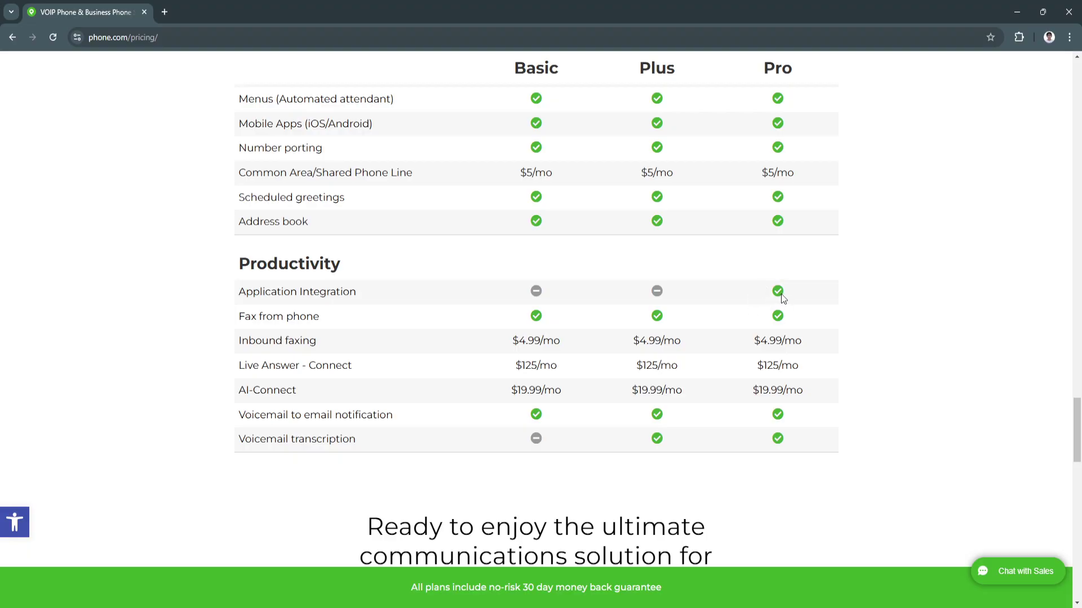
scroll(766, 305, up, 3)
scroll(735, 322, up, 3)
scroll(739, 343, down, 4)
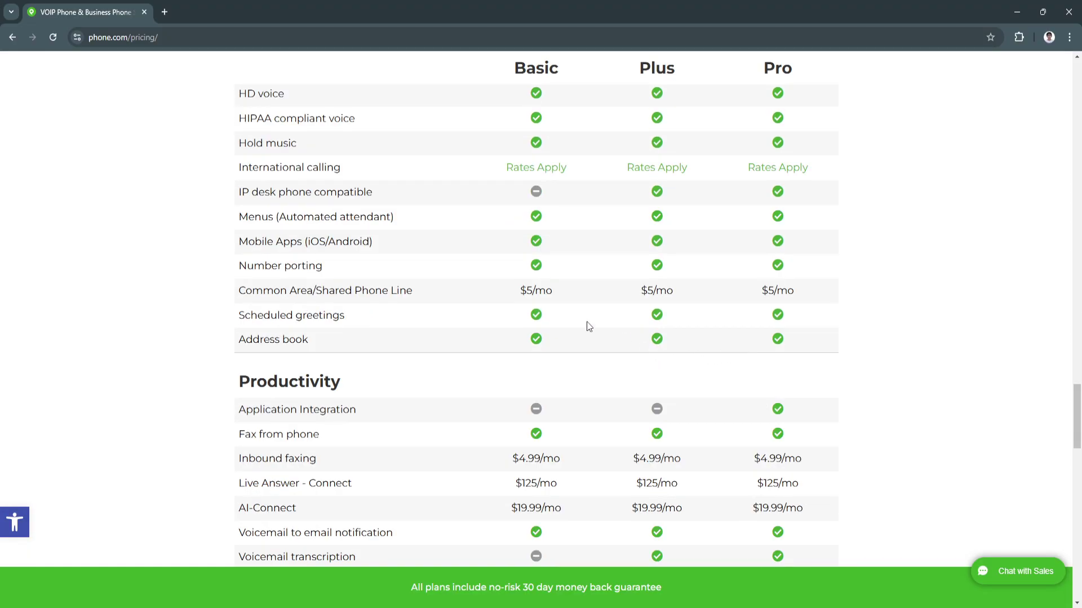
scroll(642, 342, down, 2)
scroll(667, 351, down, 3)
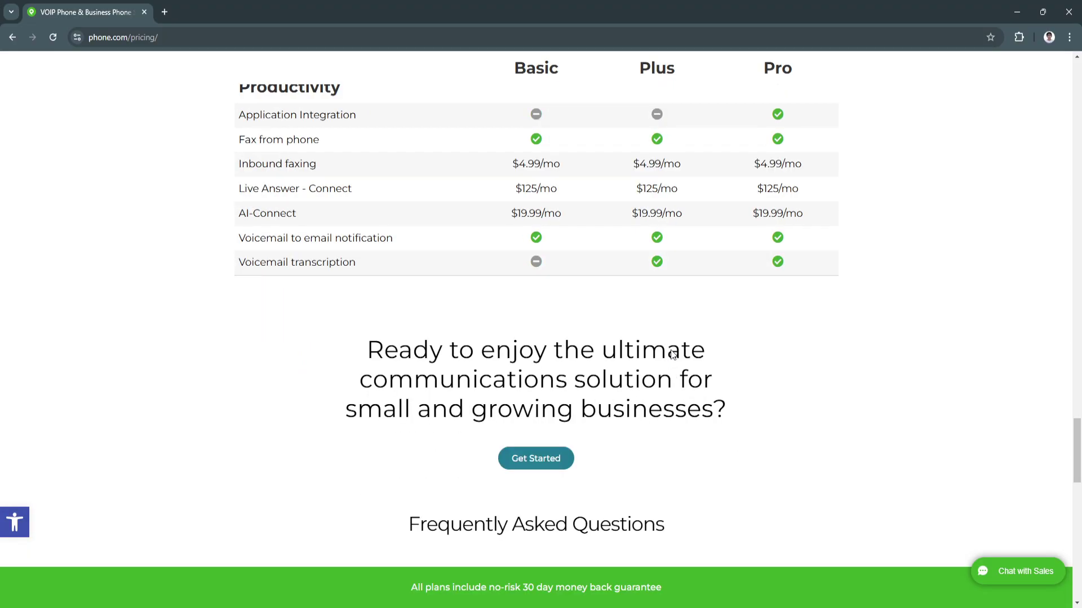
scroll(669, 350, up, 8)
scroll(670, 350, up, 5)
scroll(666, 354, up, 5)
scroll(664, 354, up, 4)
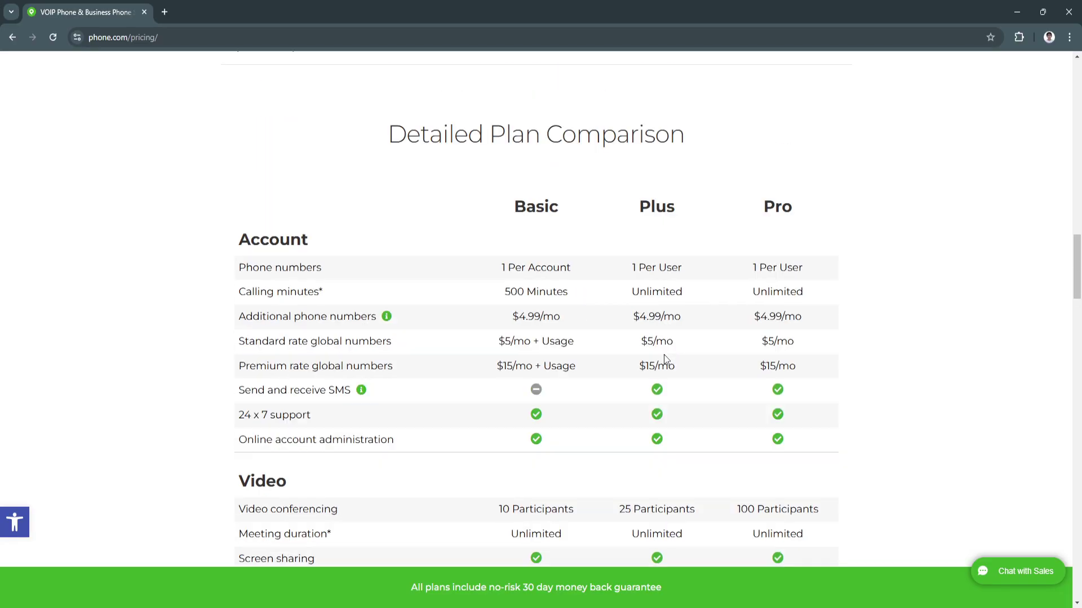
scroll(664, 355, down, 2)
scroll(664, 359, down, 2)
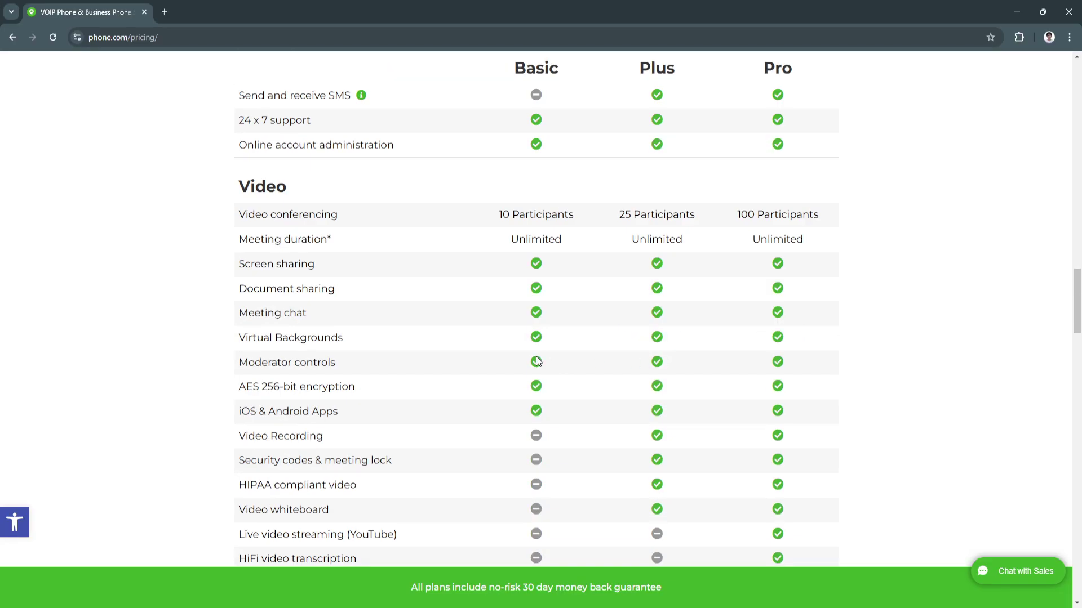
scroll(744, 381, up, 3)
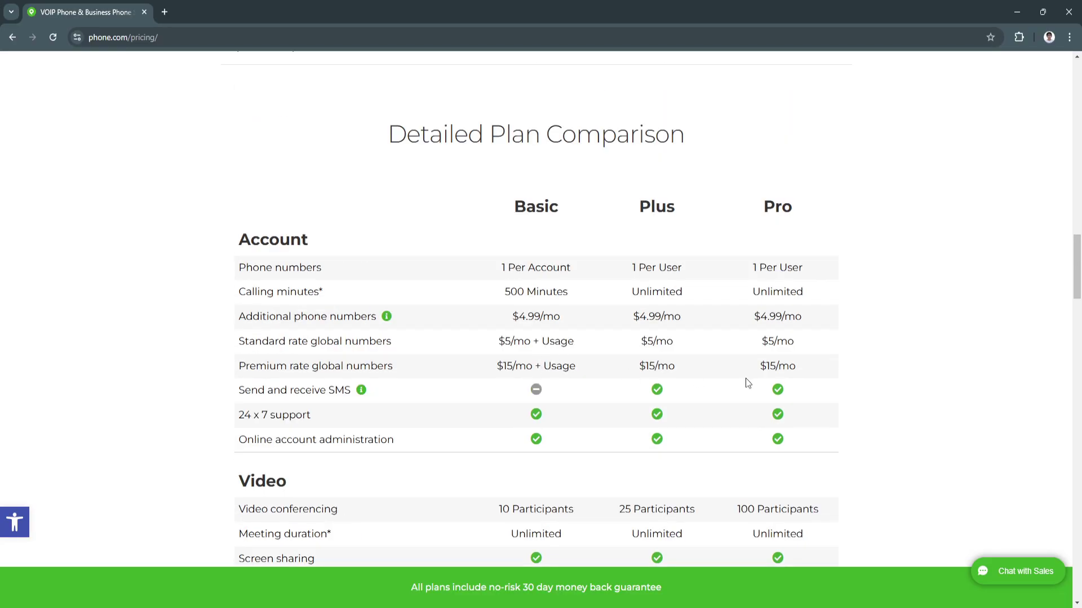
drag(1076, 280, 1080, 114)
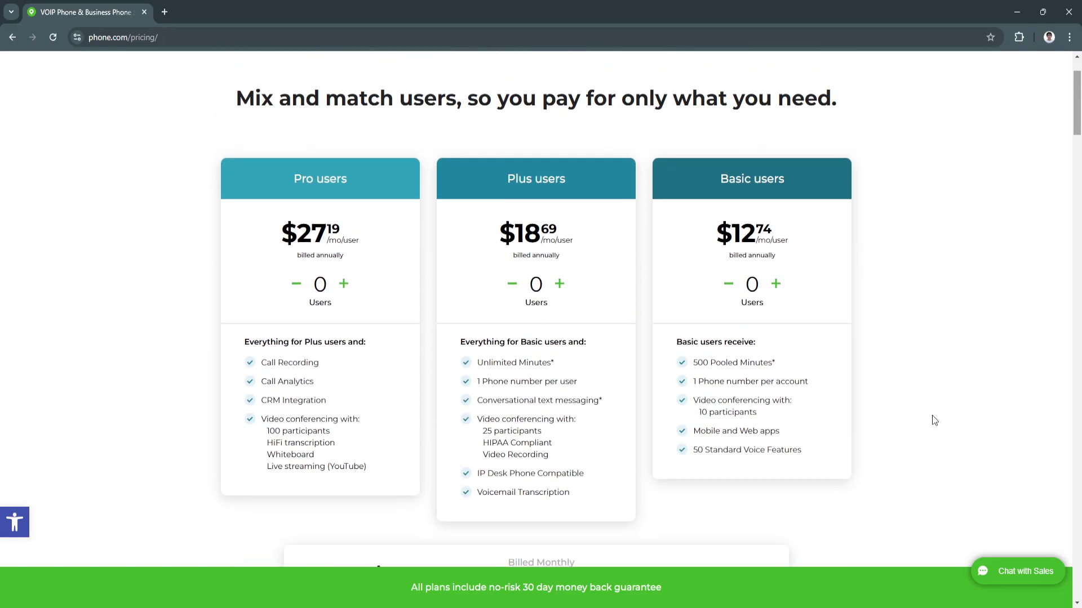